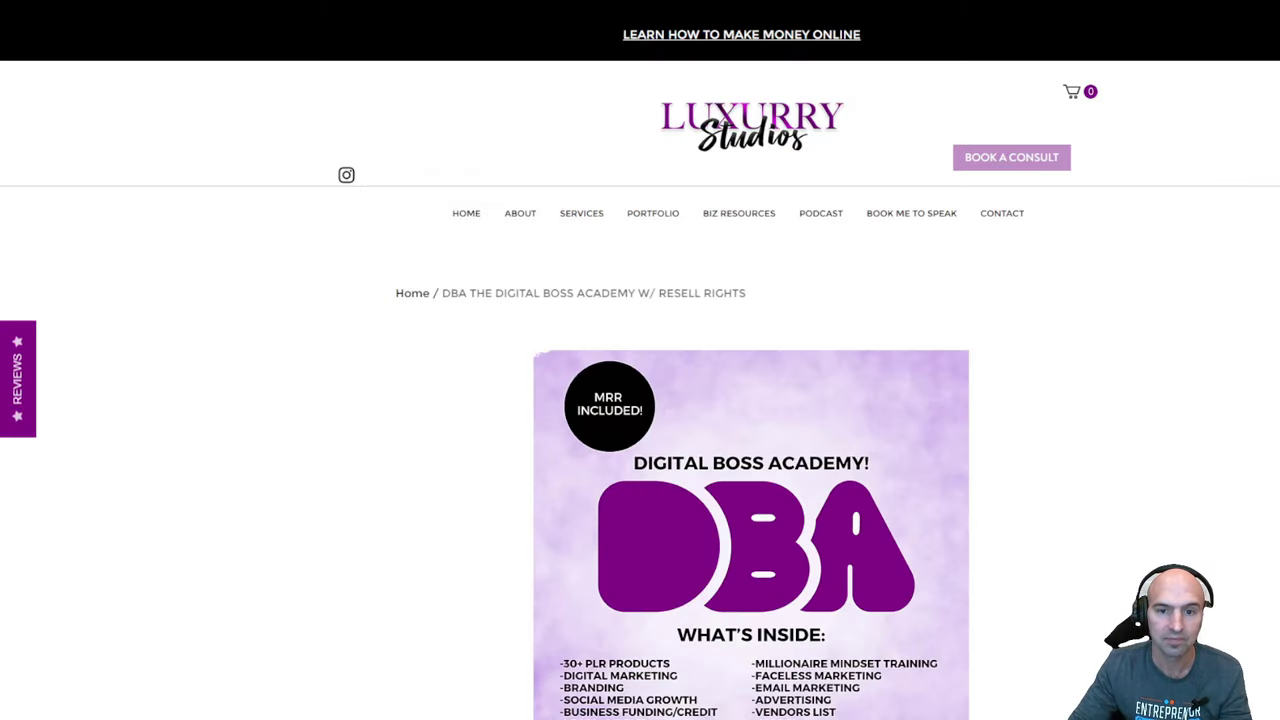
Scroll through the Noir Envy DBA Digital Boss Academy product page, priced $222.00
scroll(745, 422, "down", 15)
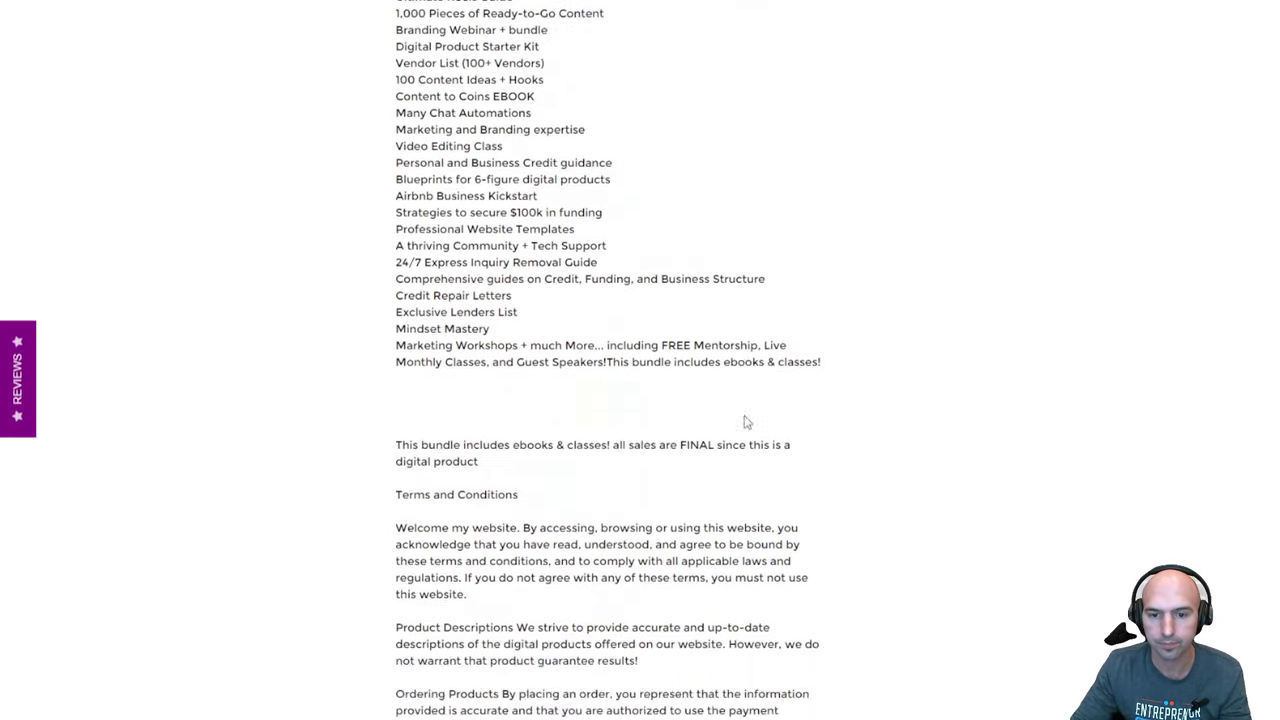
scroll(745, 422, "down", 10)
scroll(745, 420, "up", 15)
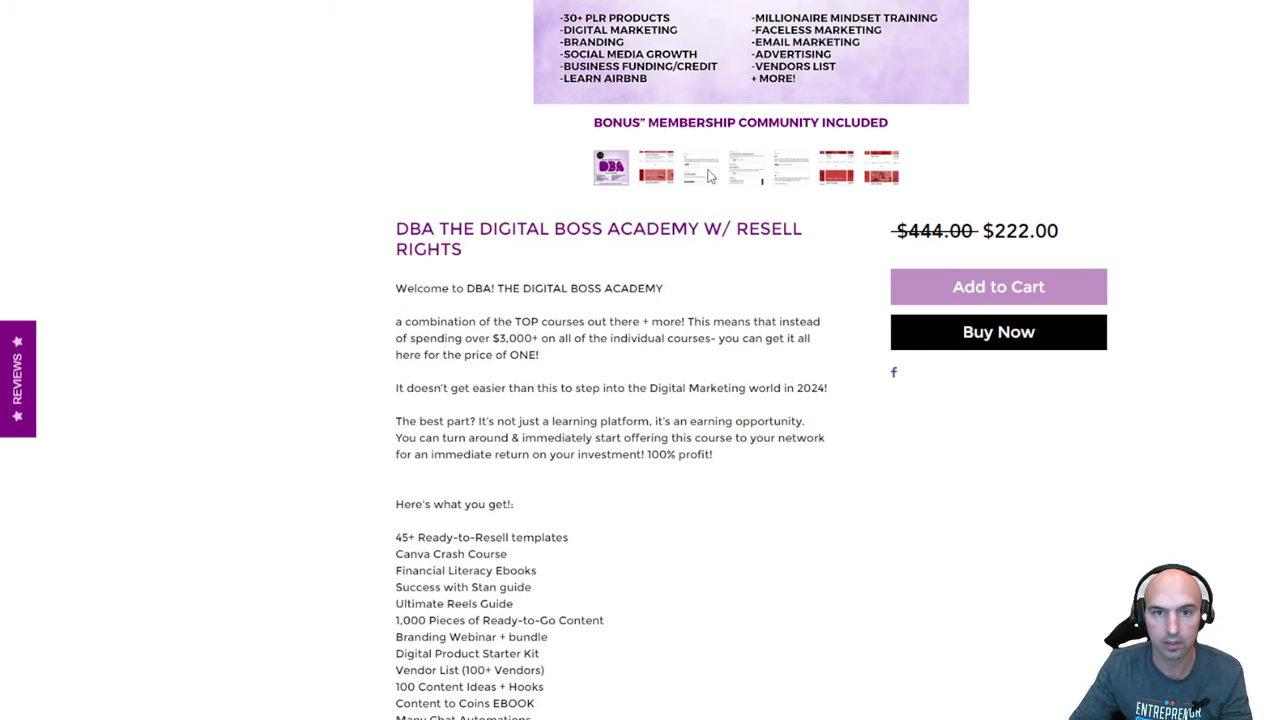
Select all the Luxurry Studios Digital Boss Academy page text and switch to the new ChatGPT chat
key("Home")
key("ctrl+a")
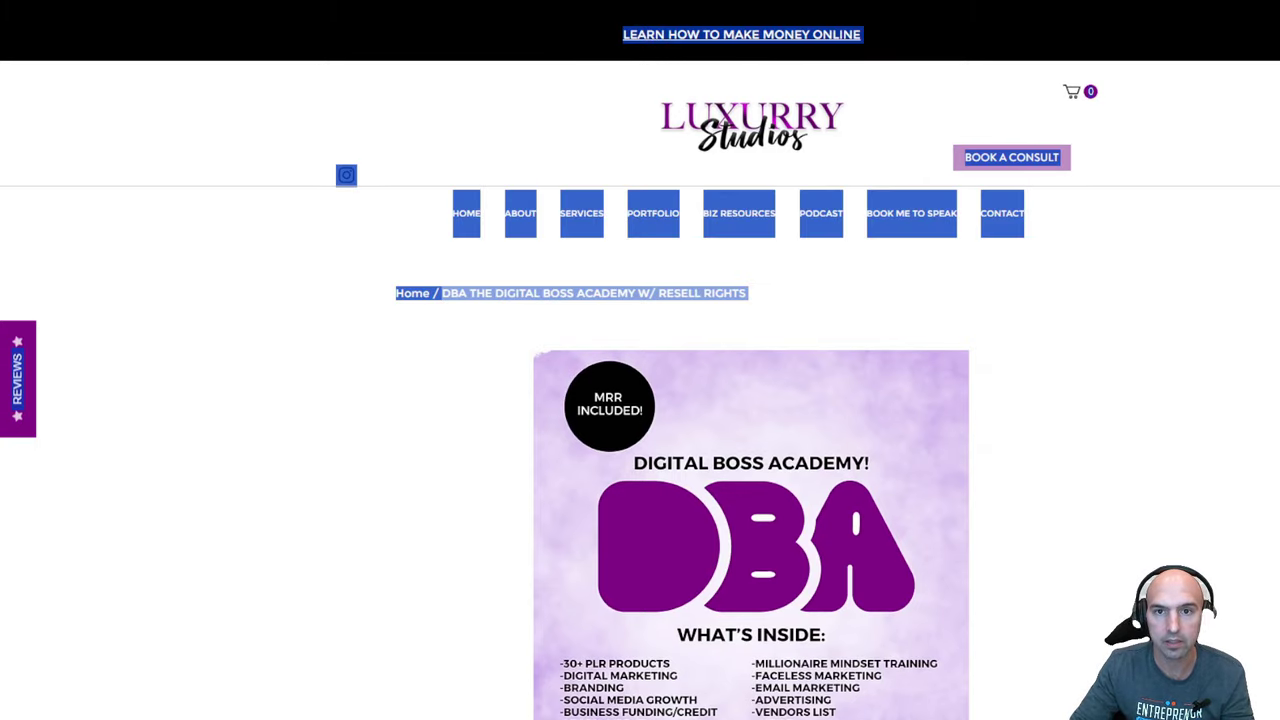
key("ctrl+Tab")
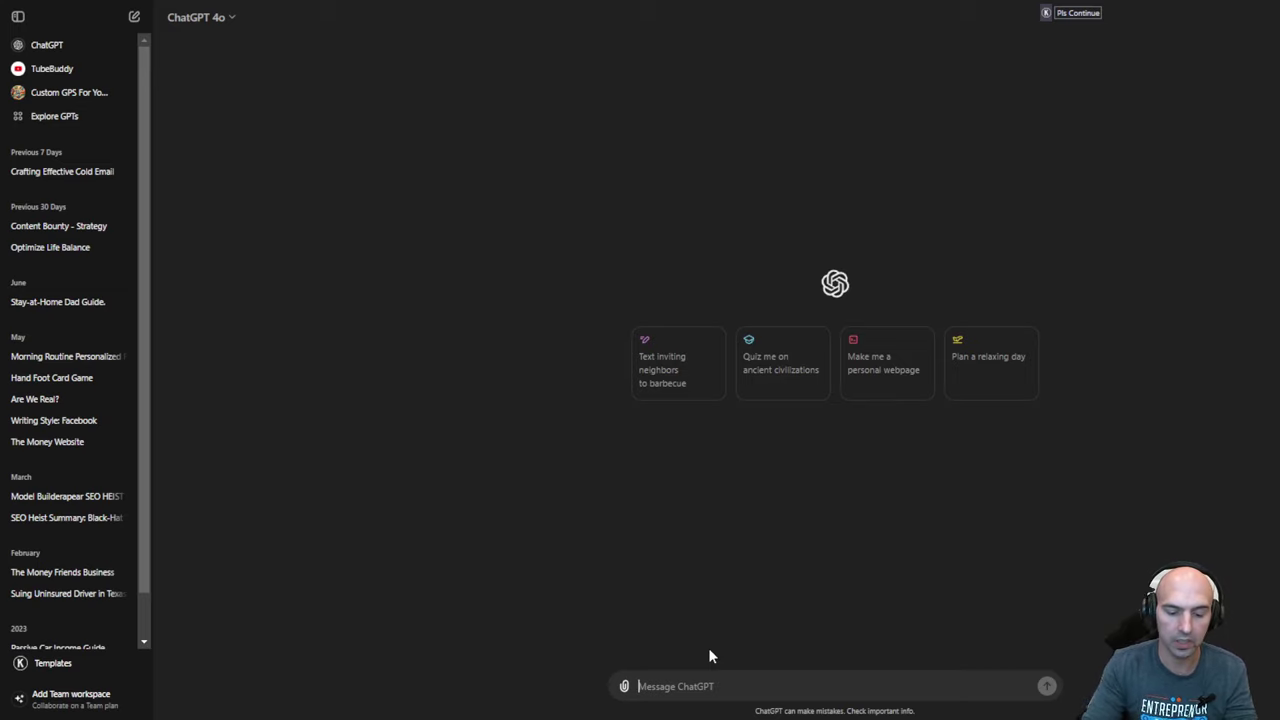
Write 'Create me an outline and searchable topics on youtube with the information below' and paste the page text beneath
type("Create me an o")
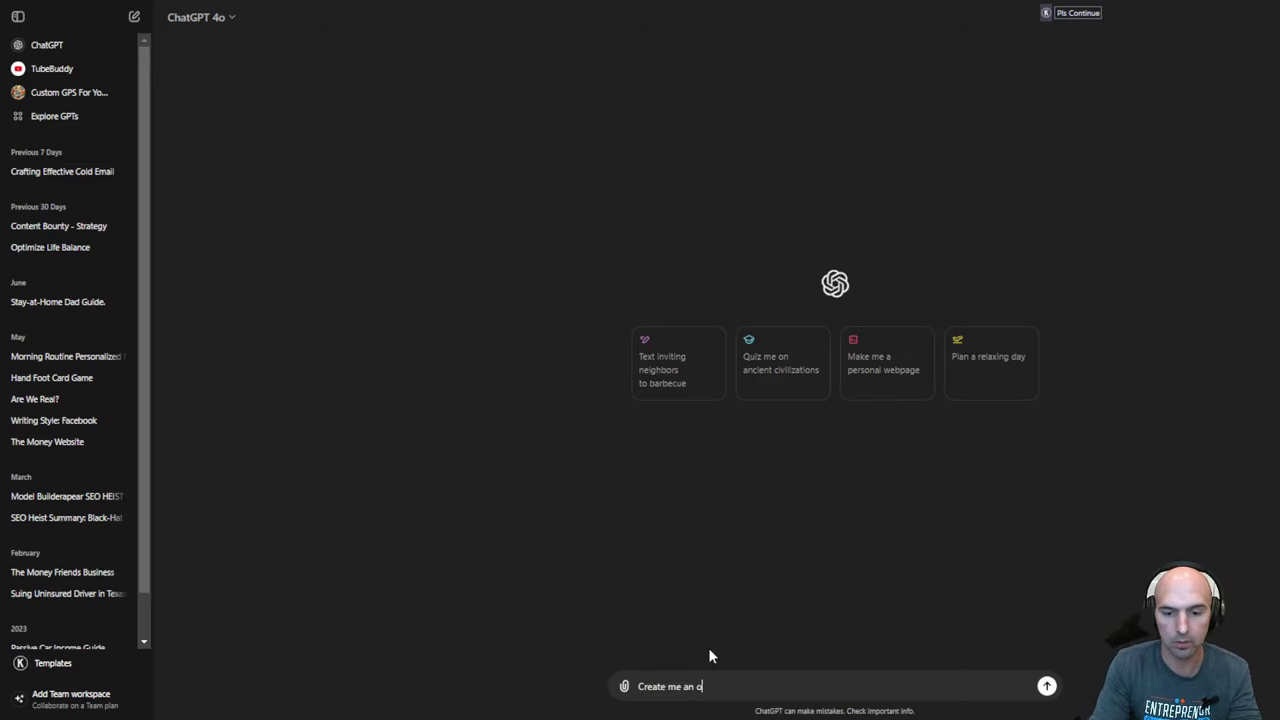
type("utline fo")
key("BackSpace")
key("BackSpace")
type("and ")
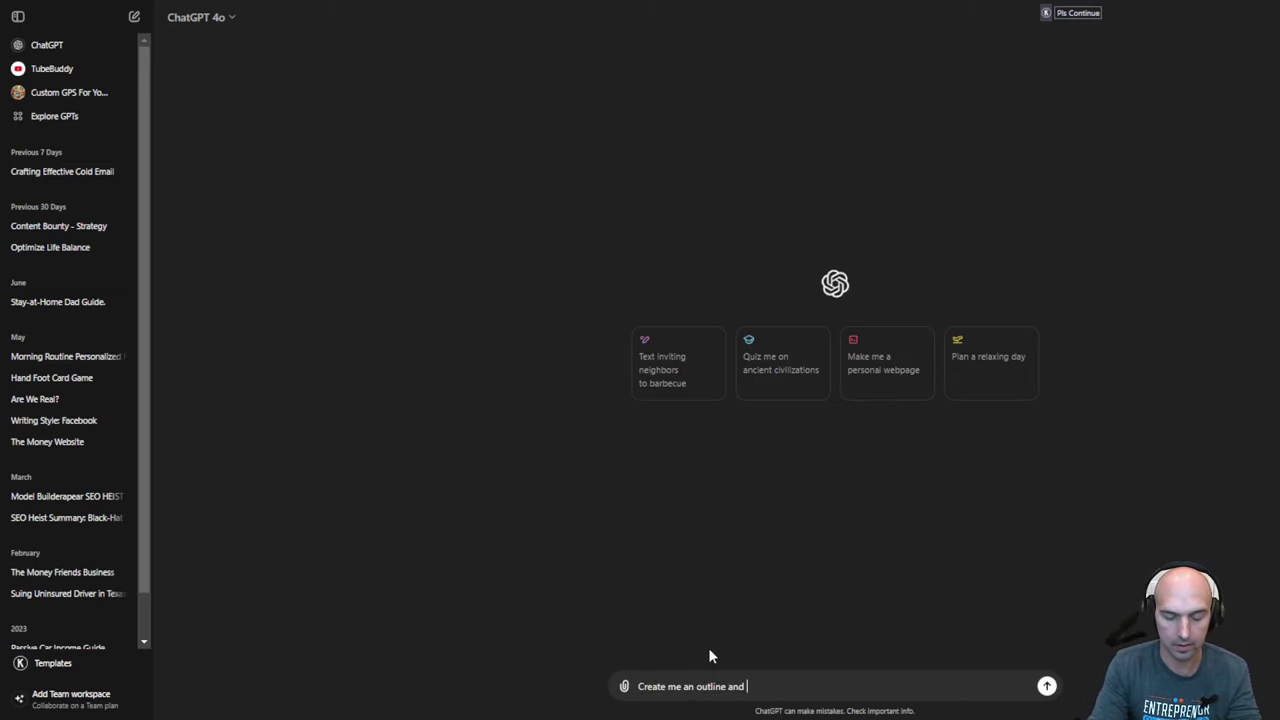
type("sear")
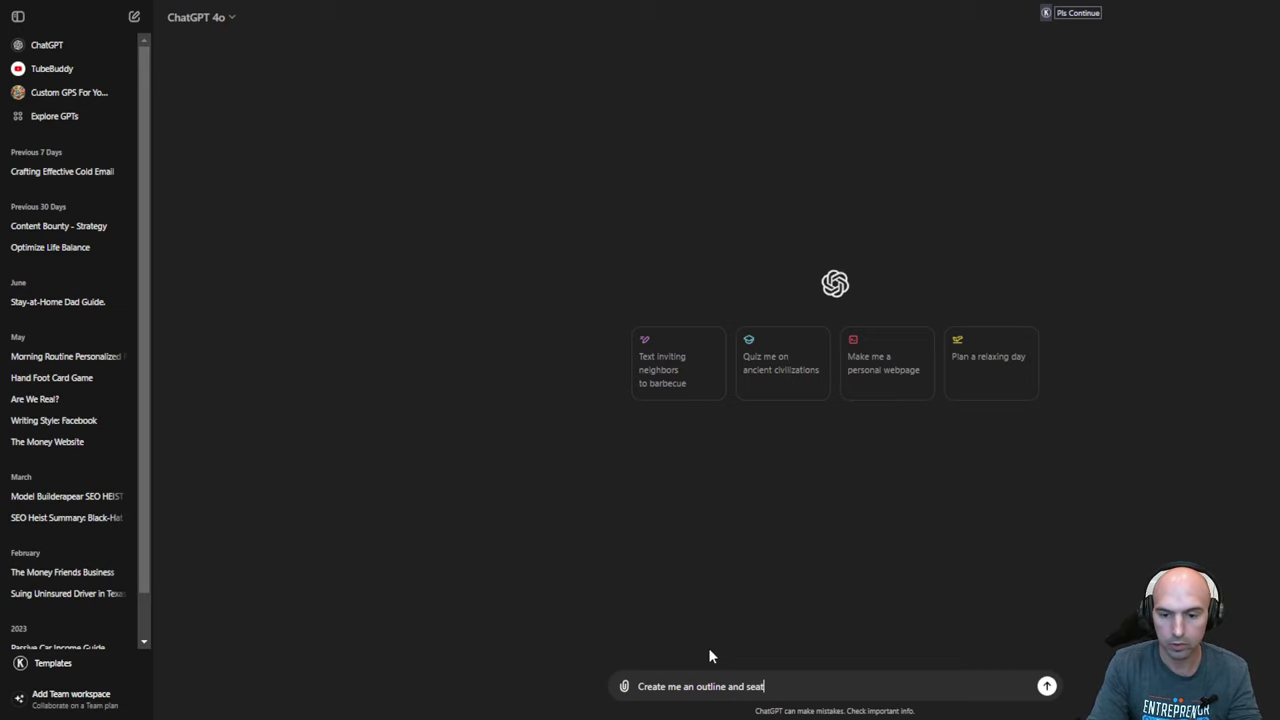
type("chable")
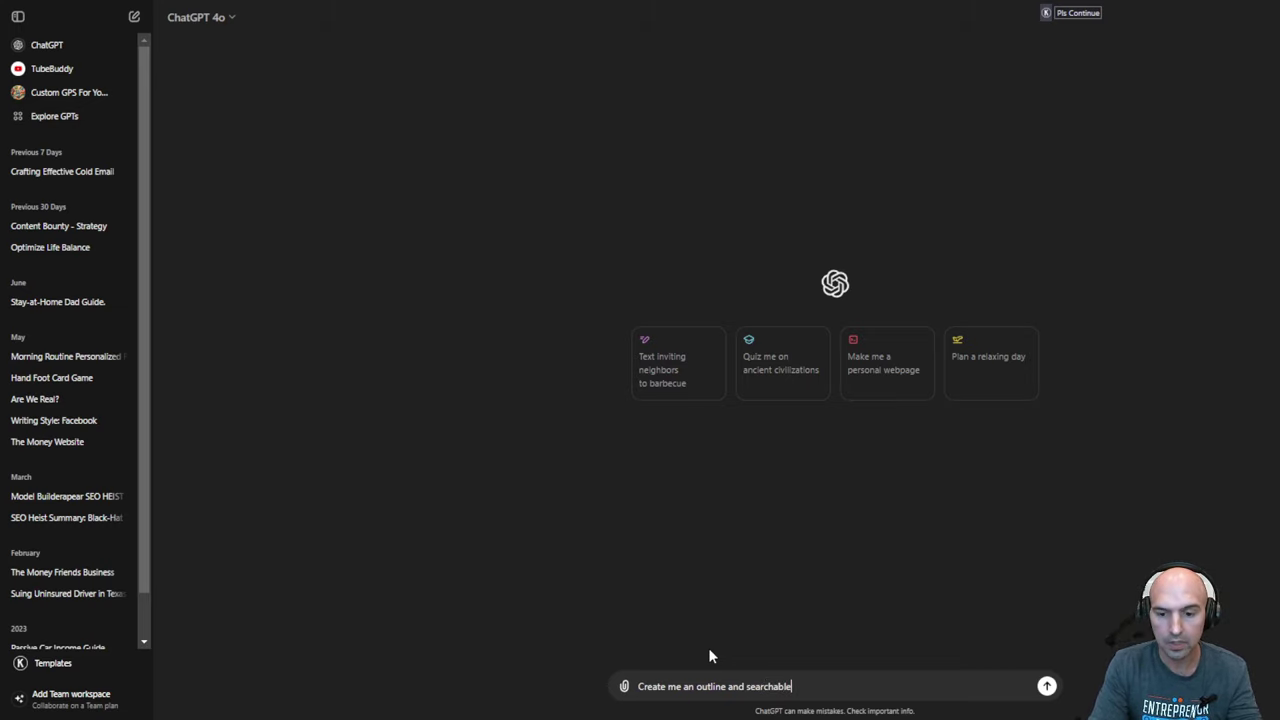
type(" topics on yo")
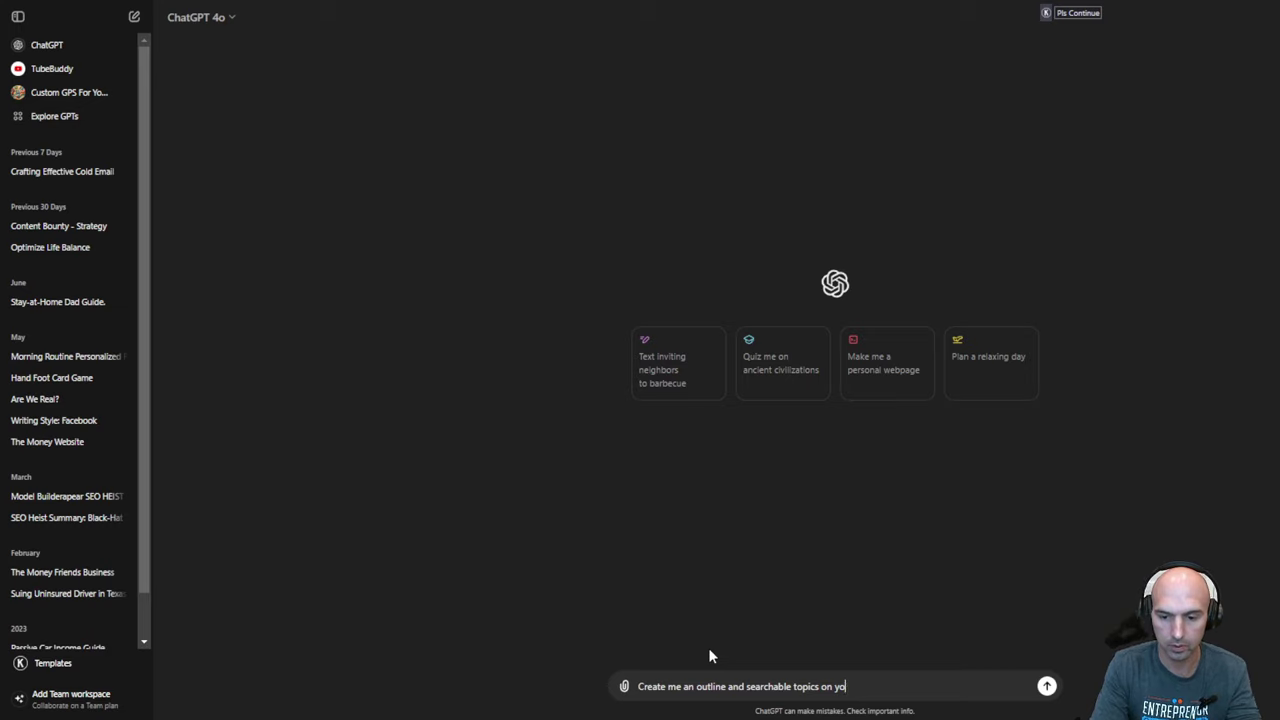
type("utube with the ifnio")
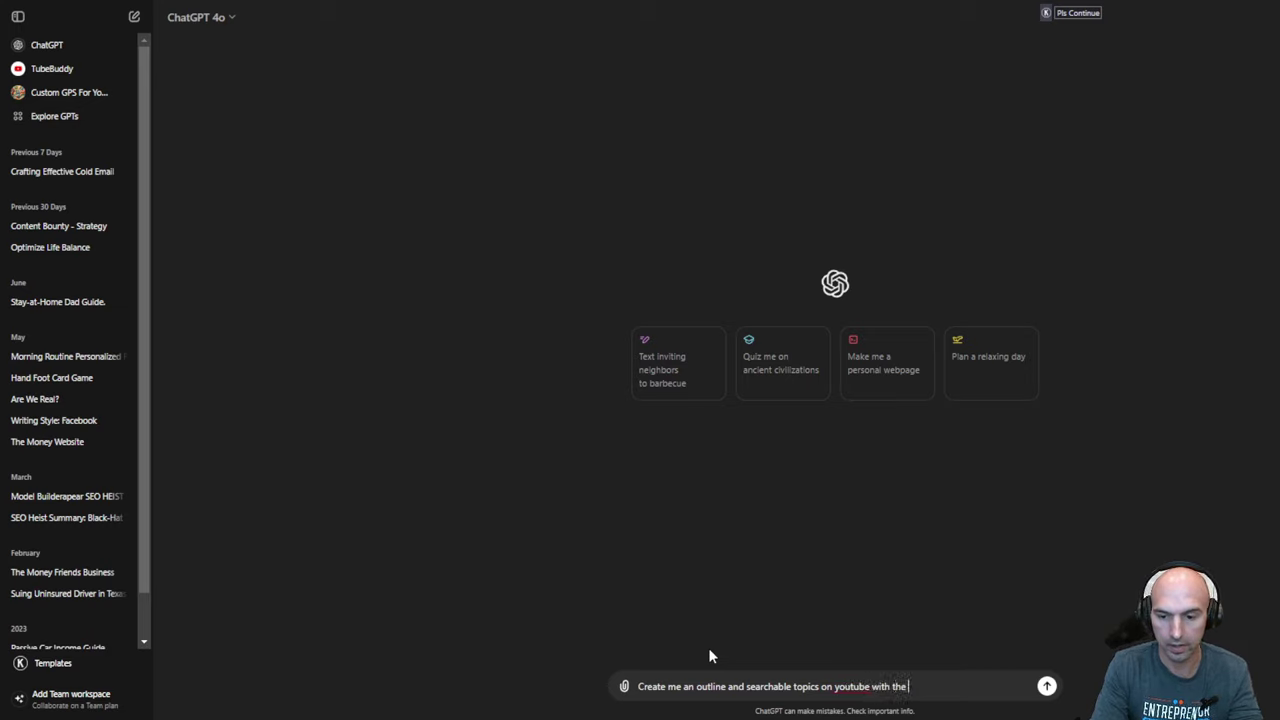
key("BackSpace")
type("nformation below")
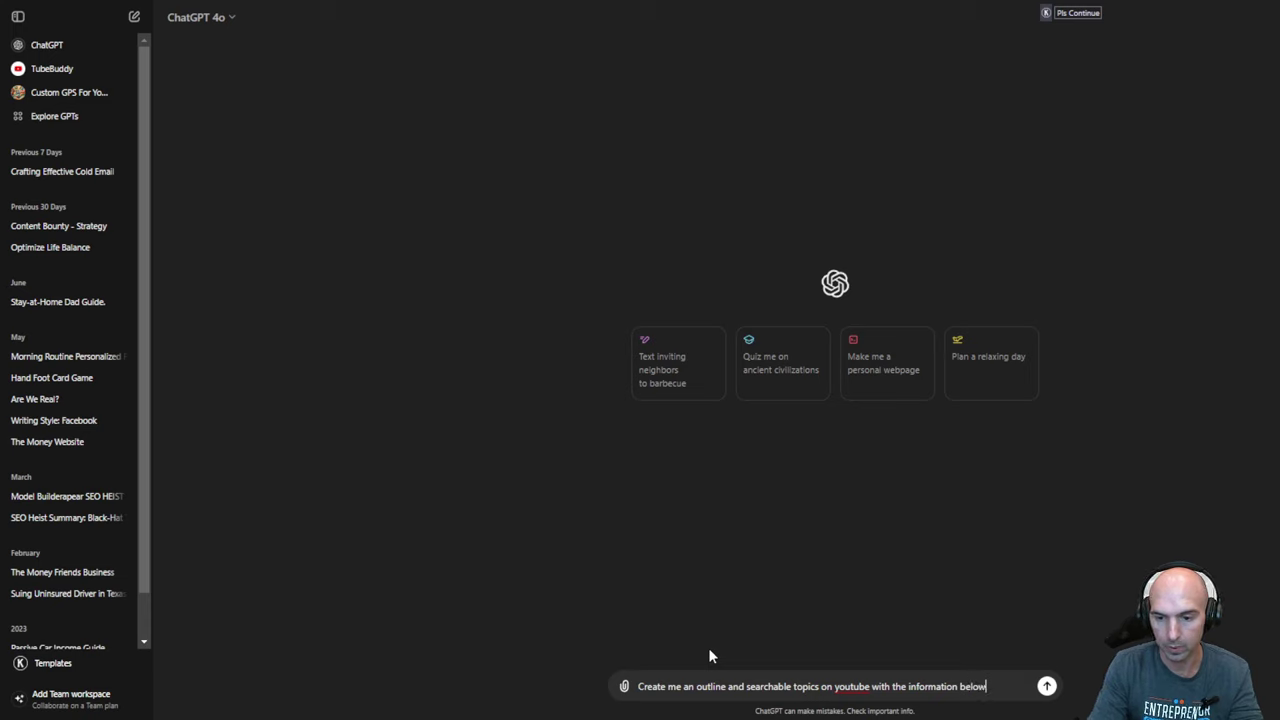
key("shift+Return")
key("ctrl+v")
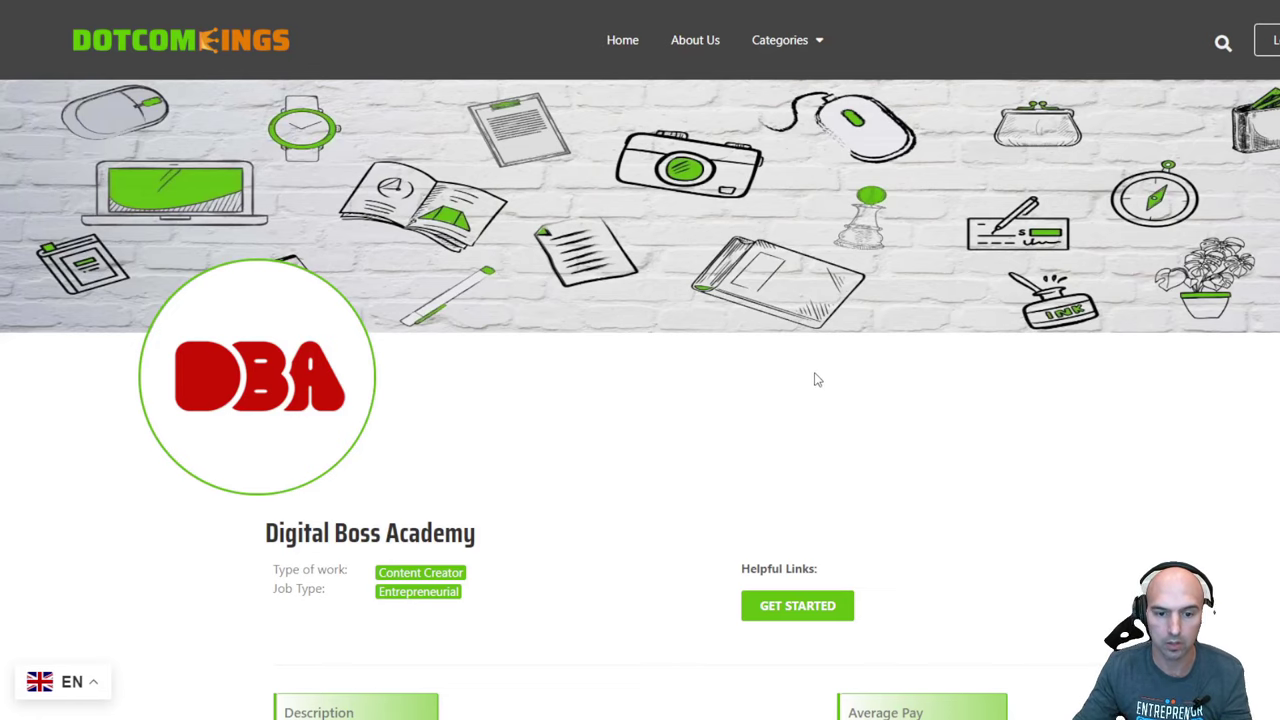
Select all the Dotcomeings Digital Boss Academy page text and scroll through it
key("ctrl+a")
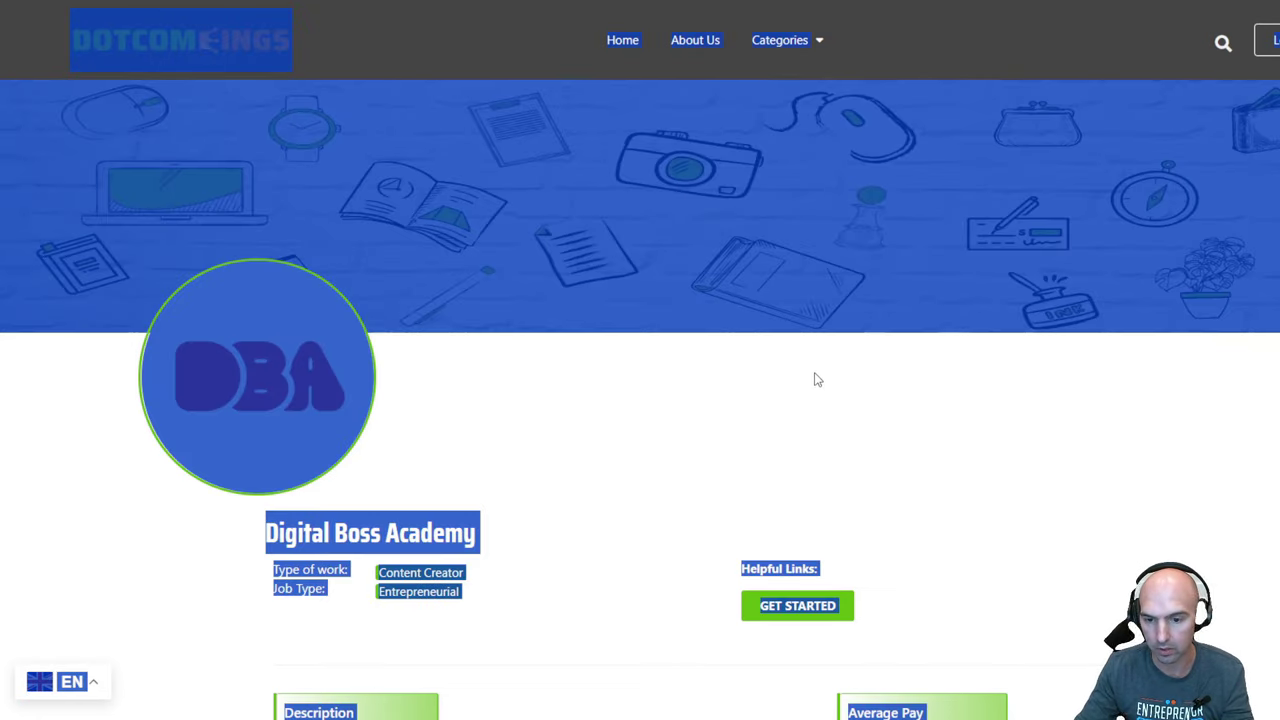
scroll(936, 466, "down", 10)
scroll(936, 466, "up", 8)
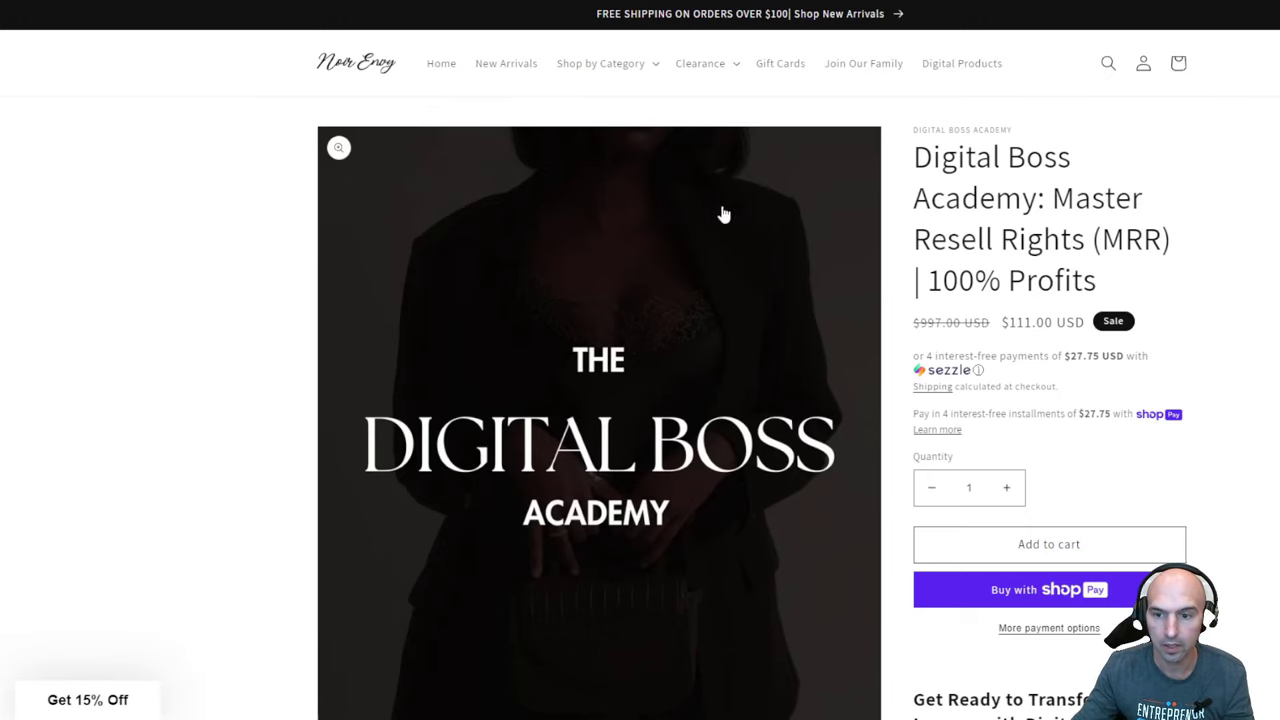
scroll(1063, 297, "down", 5)
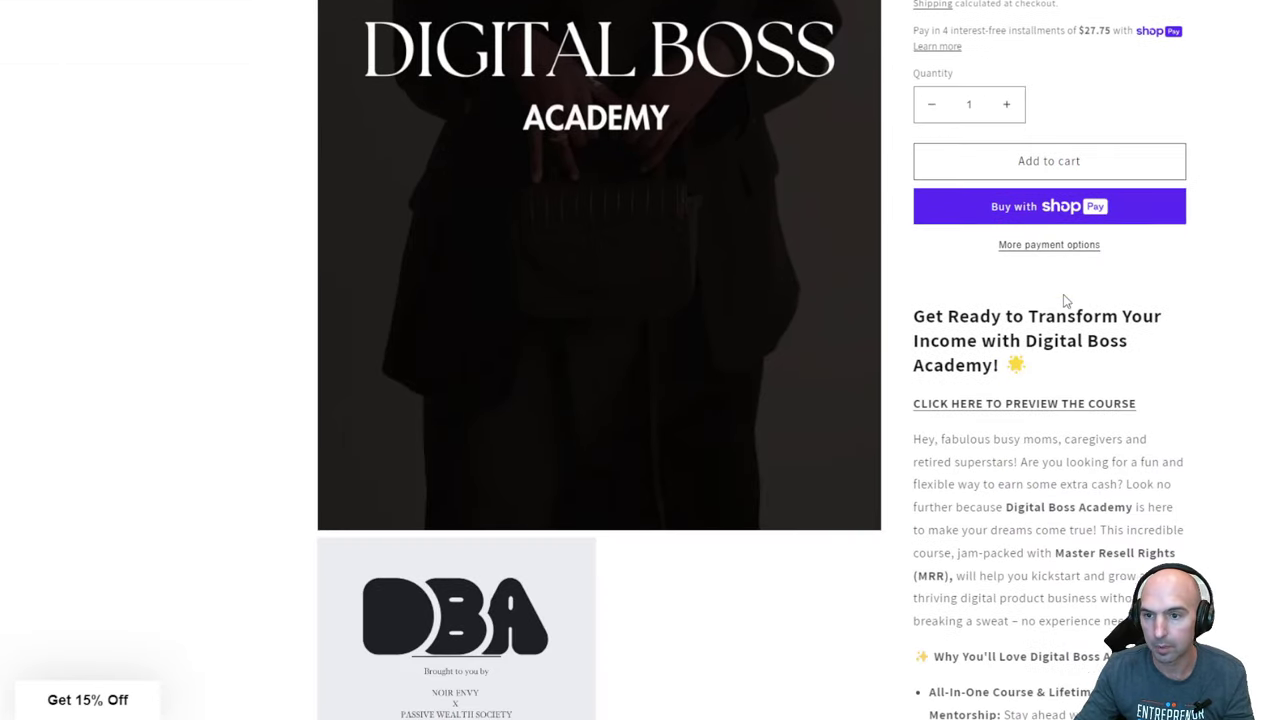
scroll(1063, 294, "down", 10)
scroll(1177, 380, "up", 6)
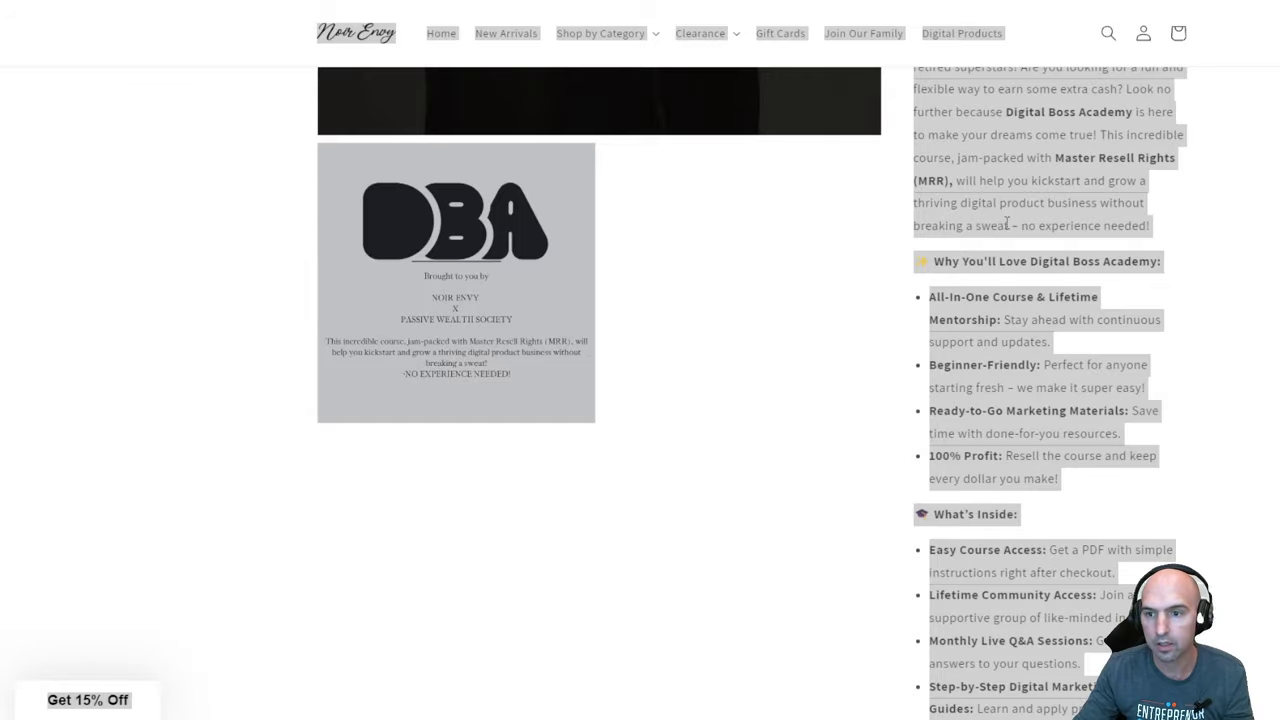
scroll(1100, 329, "up", 5)
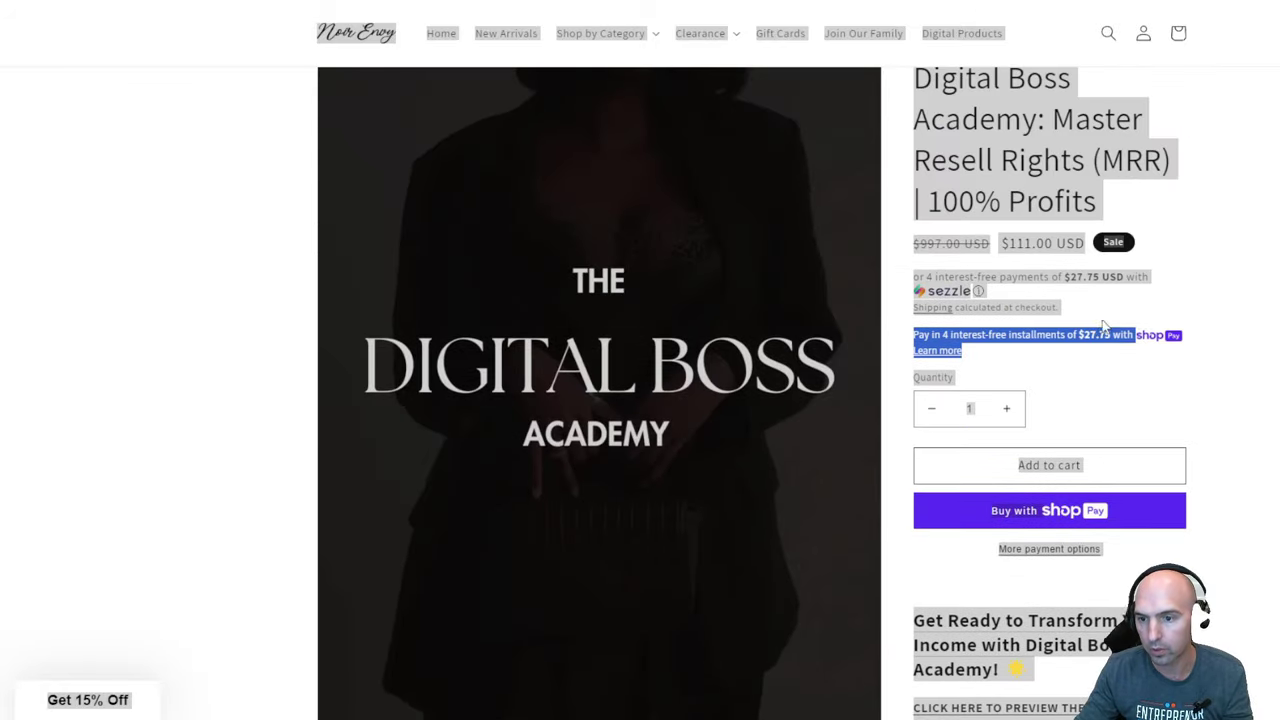
scroll(1249, 474, "down", 4)
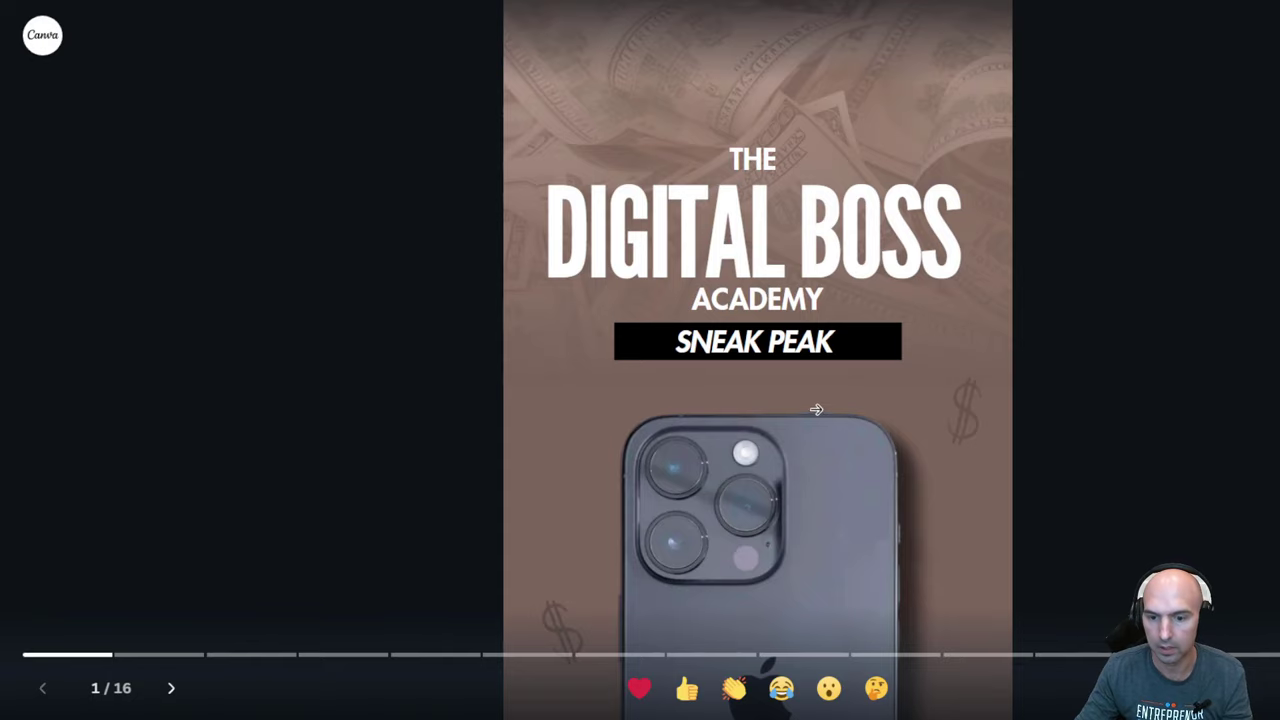
Copy the text of the Canva 'DBA HAS 2 VOLUMES' slide into ChatGPT and send it
left_click(225, 656)
left_click(320, 655)
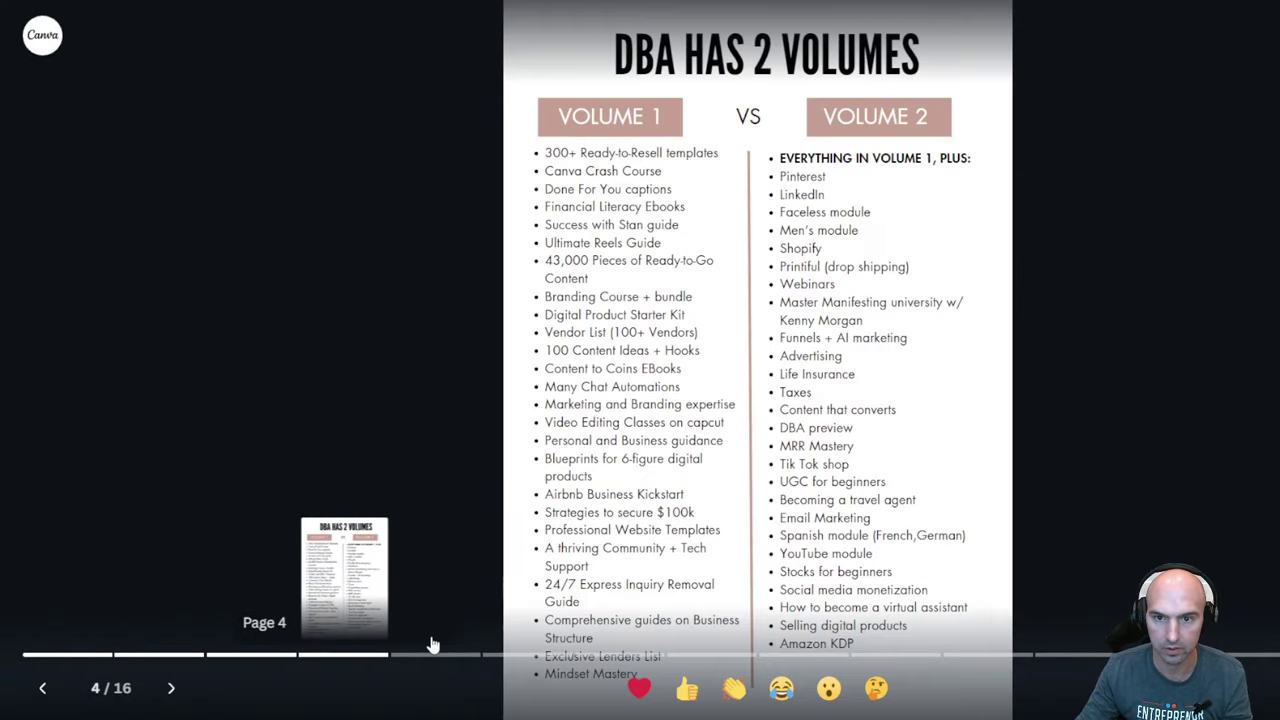
left_click_drag(543, 149, 905, 657)
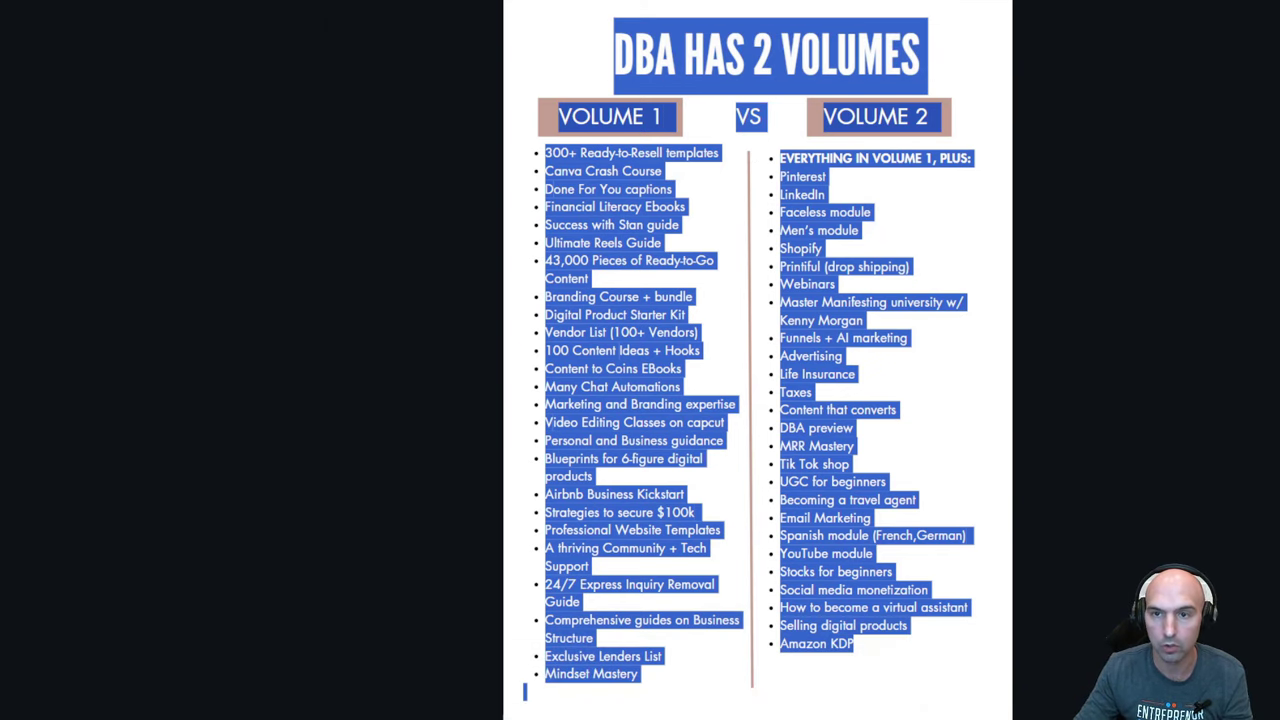
key("ctrl+c")
key("alt+Tab")
key("ctrl+v")
key("Return")
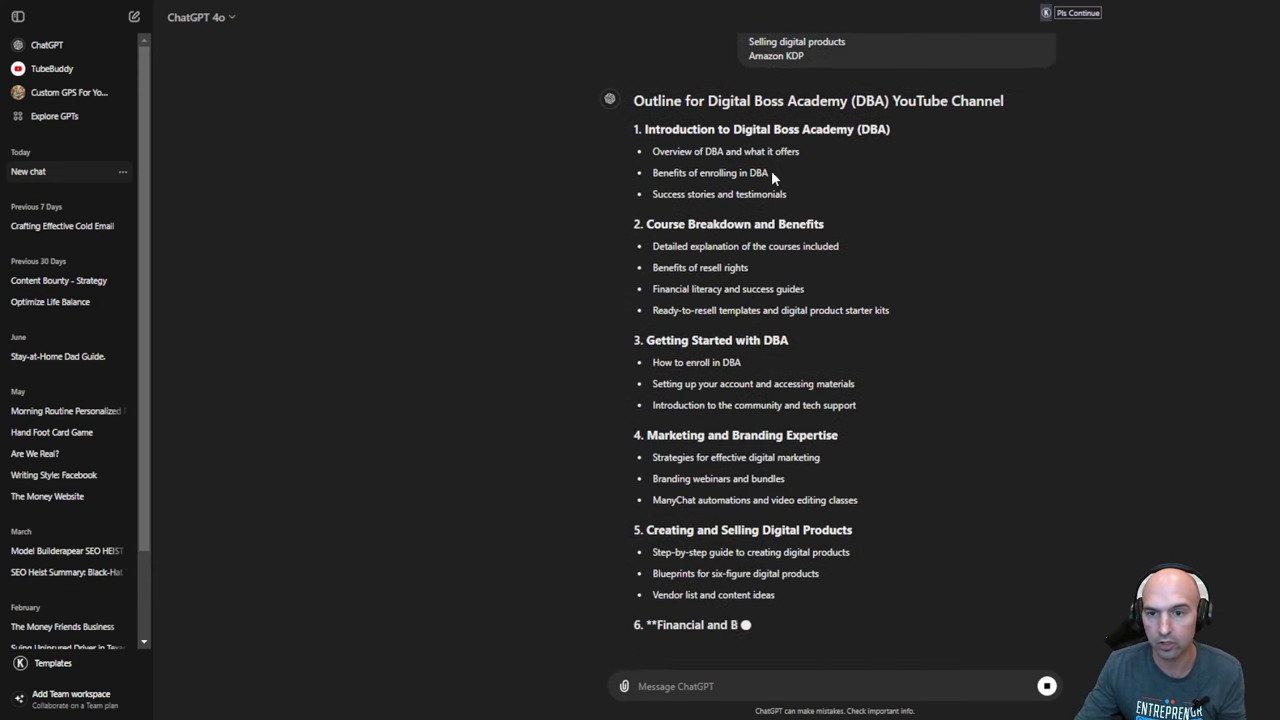
Scroll through the outline reply to the ten YouTube topics and Additional Keywords for SEO list
scroll(788, 215, "up", 1)
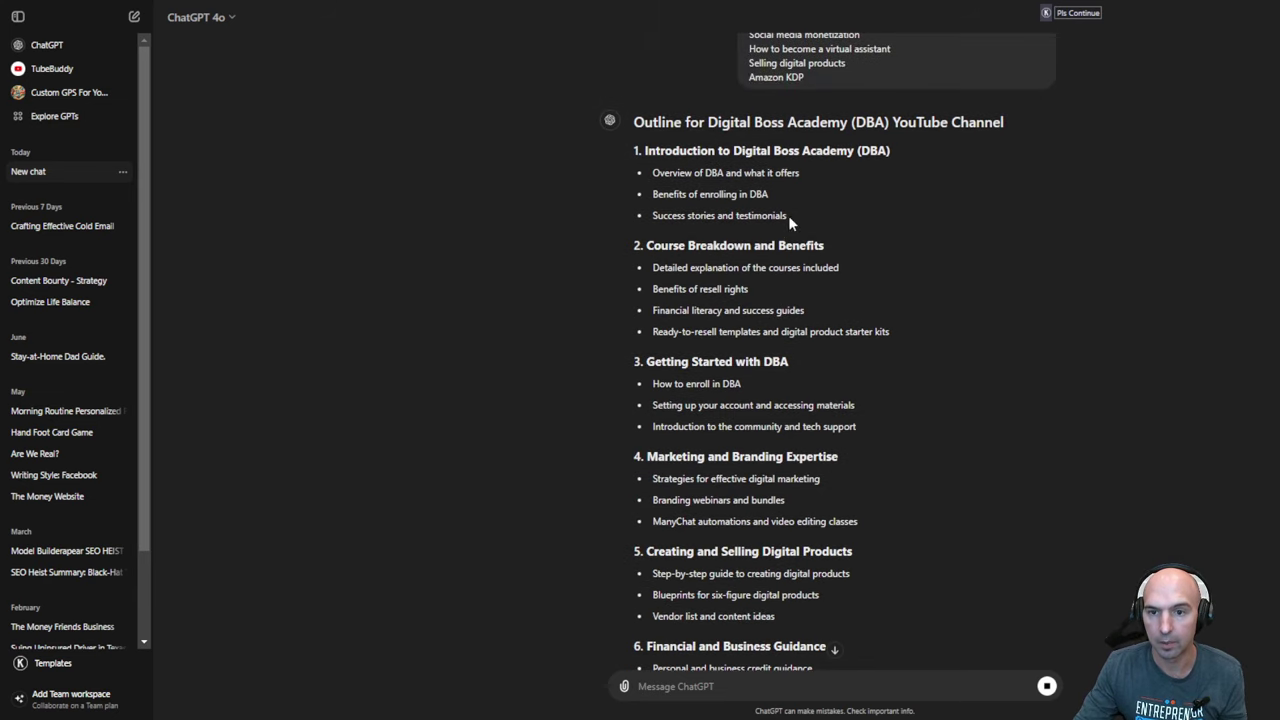
scroll(764, 247, "down", 2)
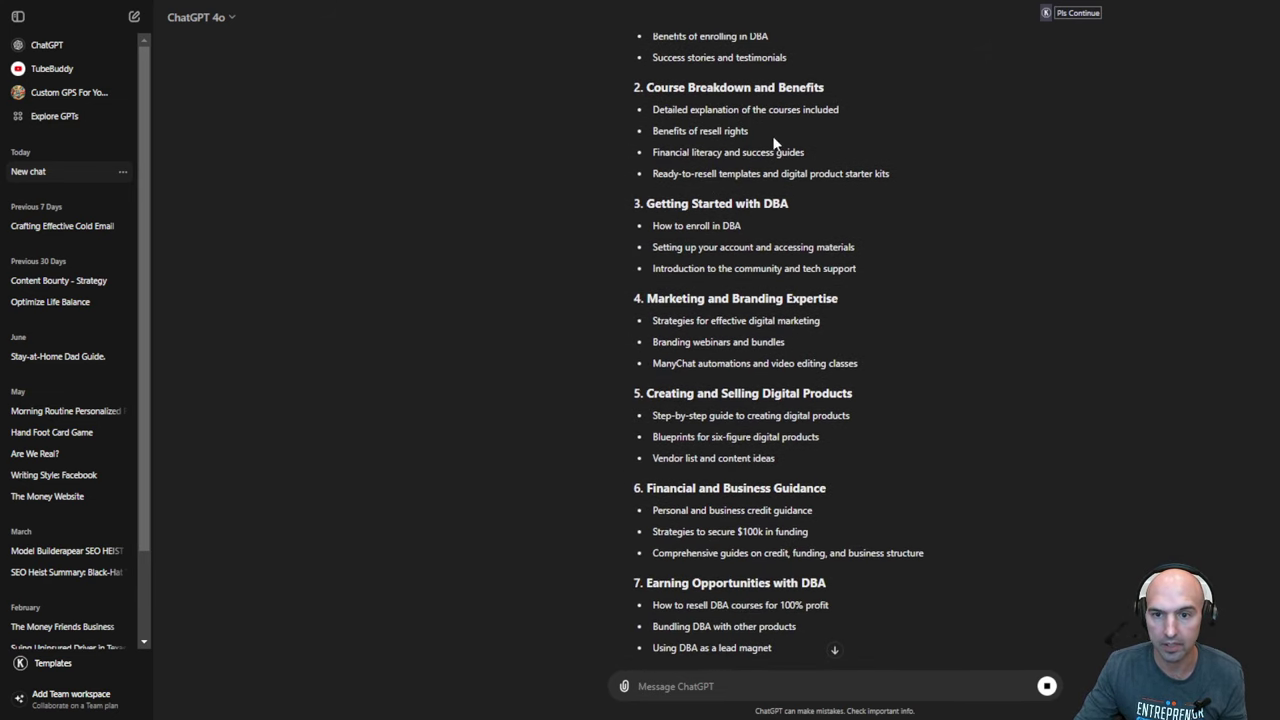
scroll(730, 222, "down", 2)
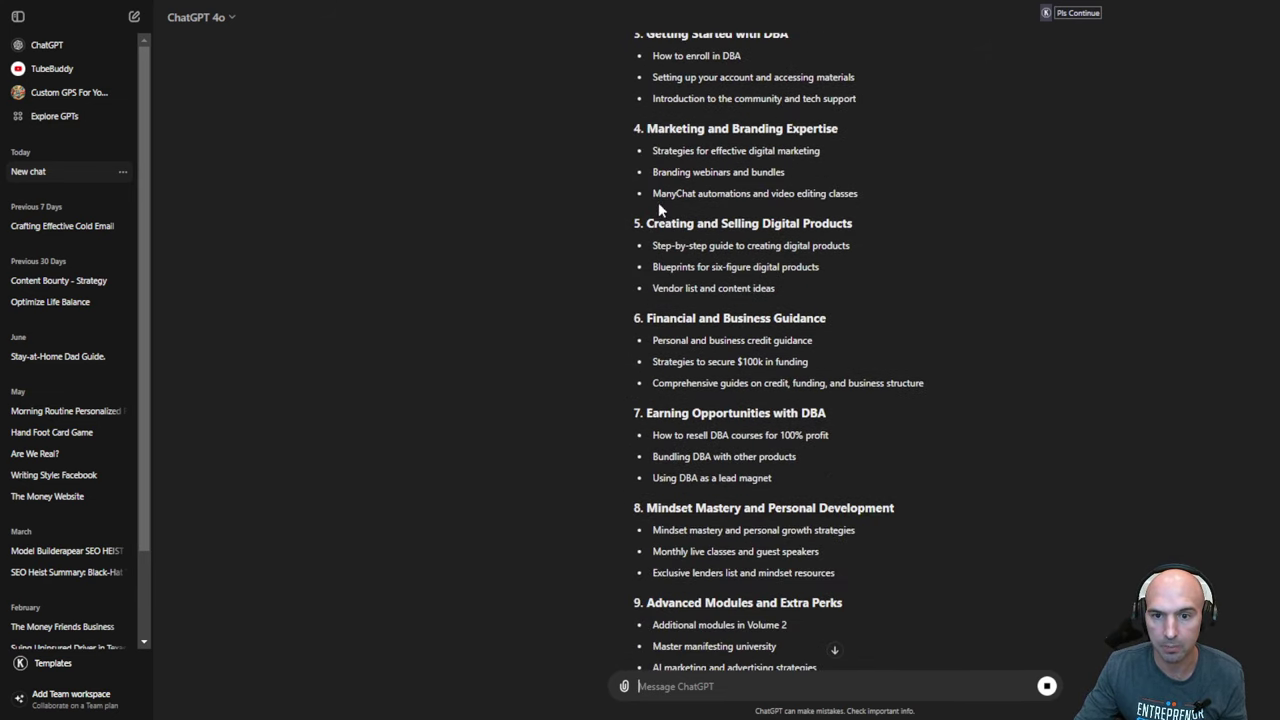
scroll(760, 288, "down", 2)
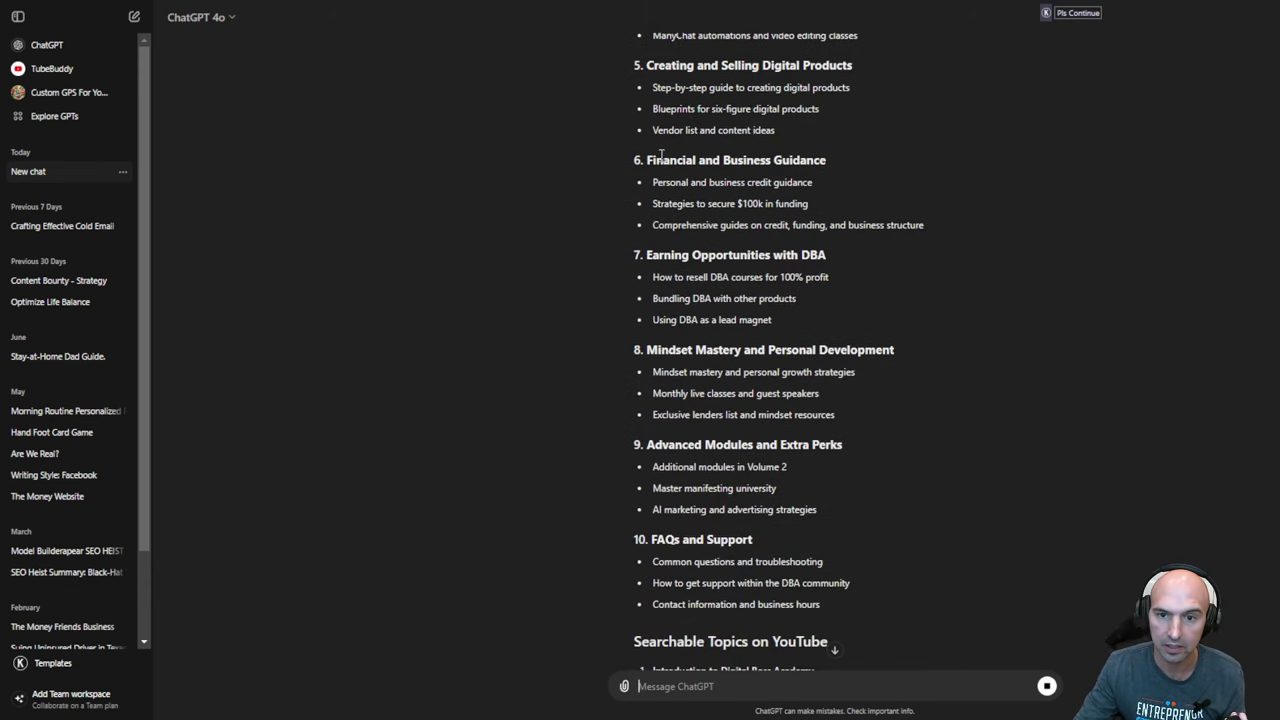
scroll(778, 177, "down", 2)
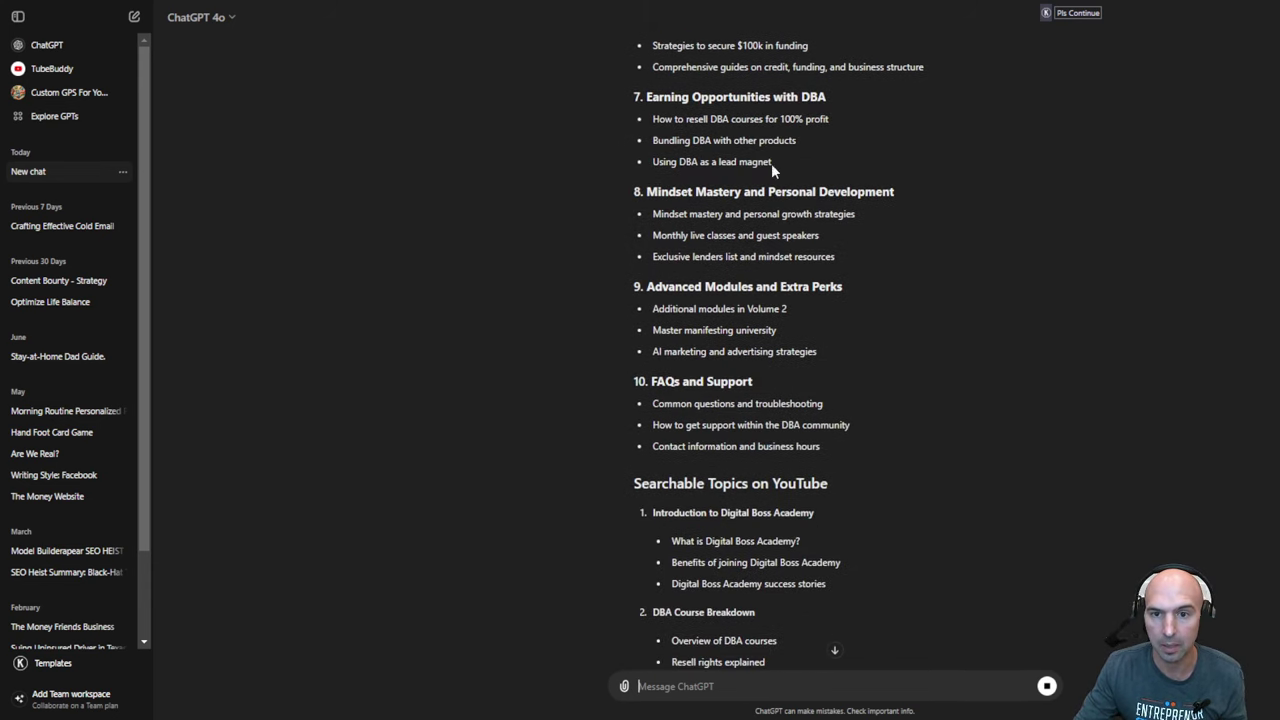
scroll(724, 224, "down", 2)
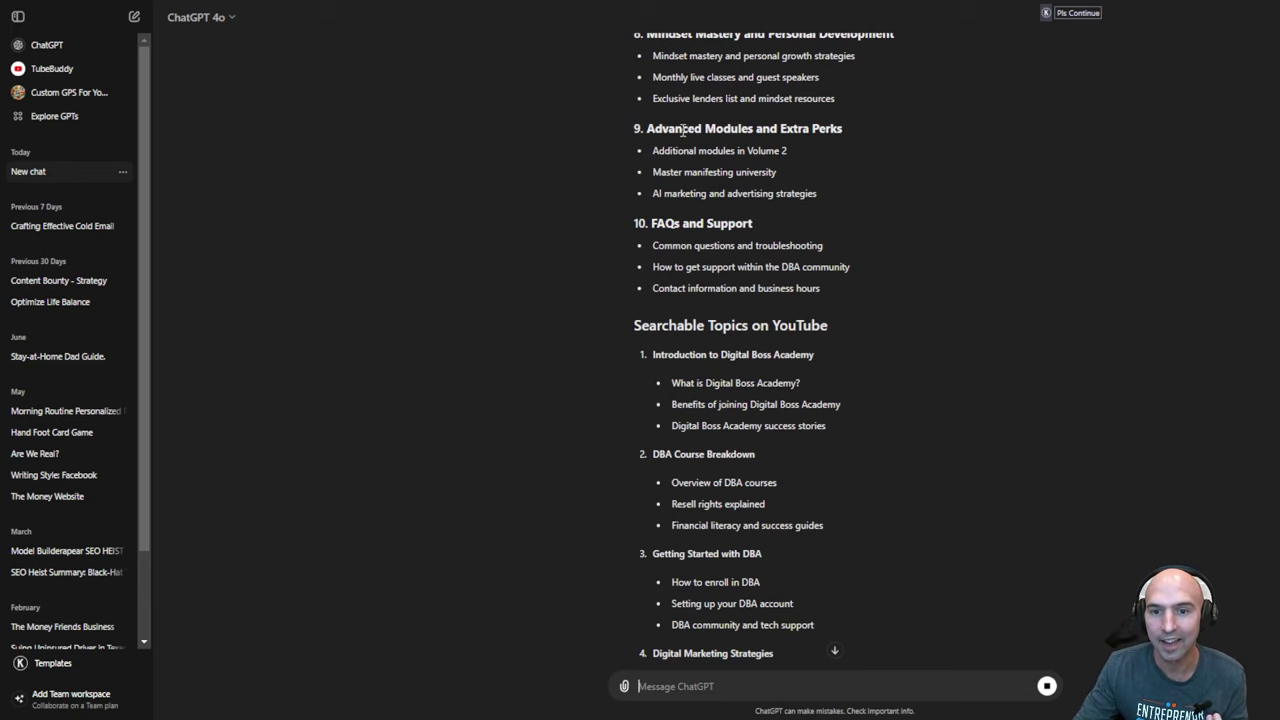
scroll(766, 240, "down", 6)
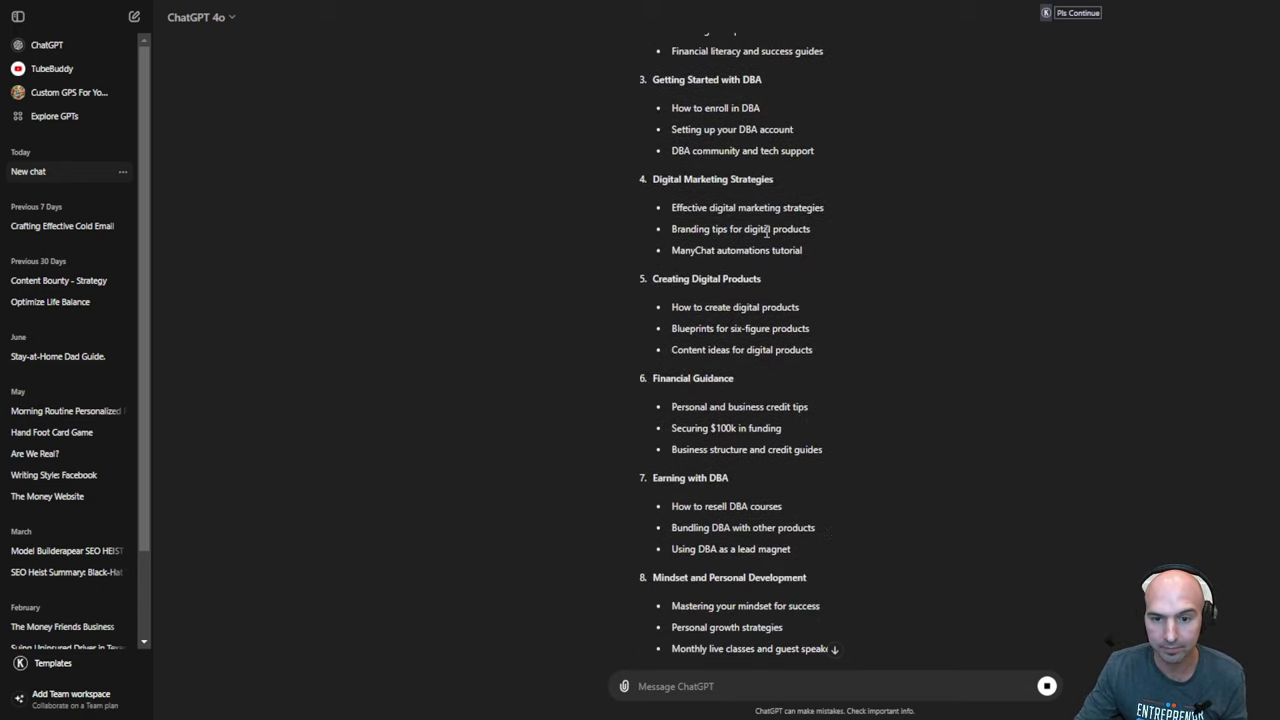
scroll(767, 237, "up", 4)
scroll(740, 255, "down", 8)
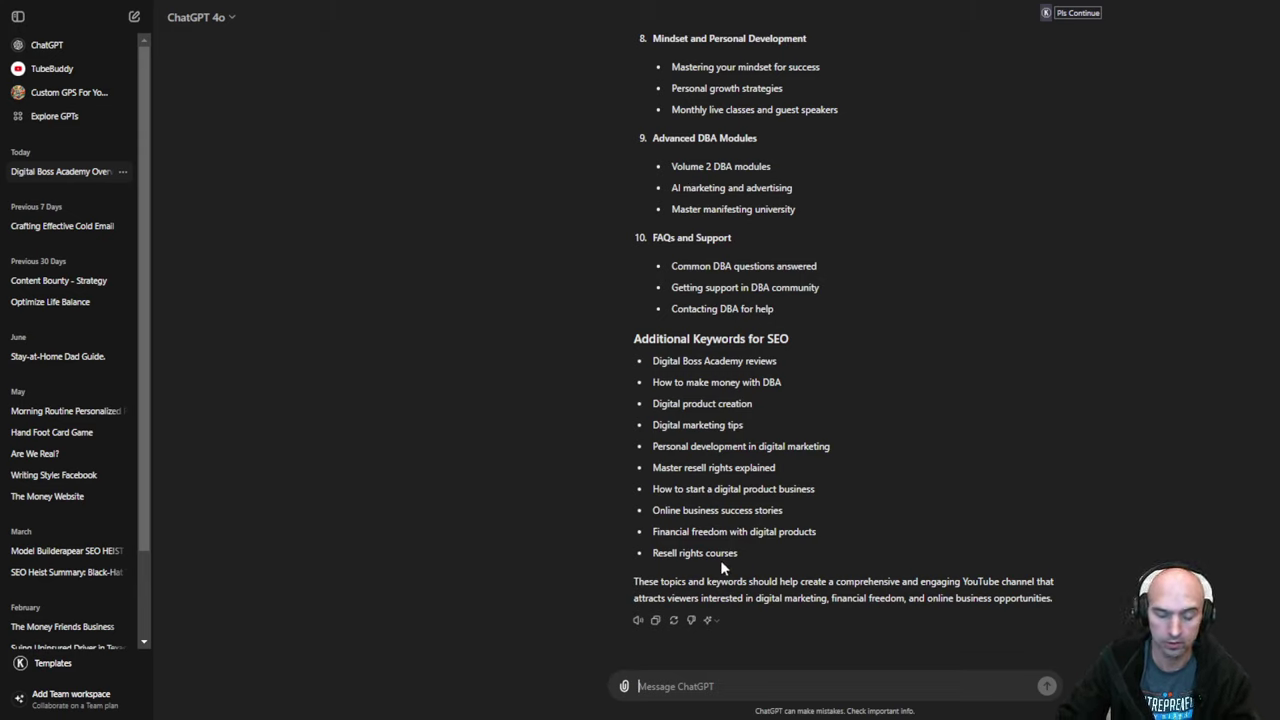
Send 'give me some content to make this week for a content calendar', then stop the reply partway
type("give me some ")
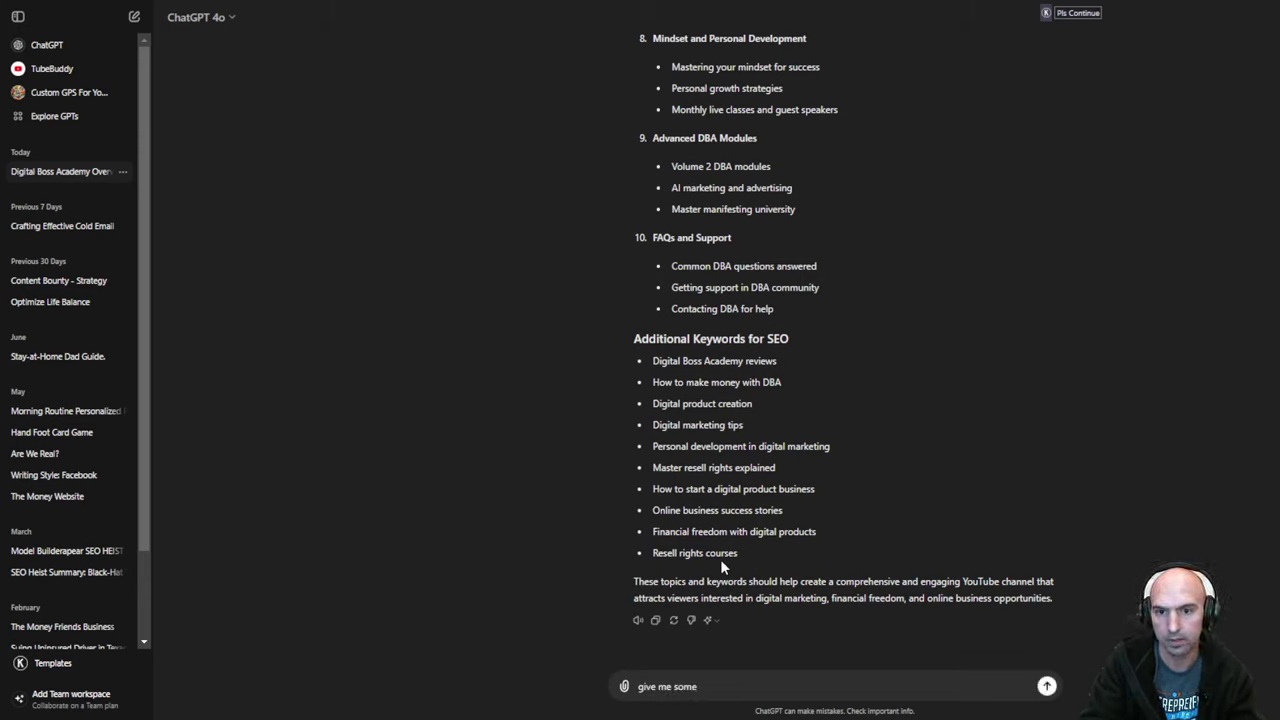
type("conte")
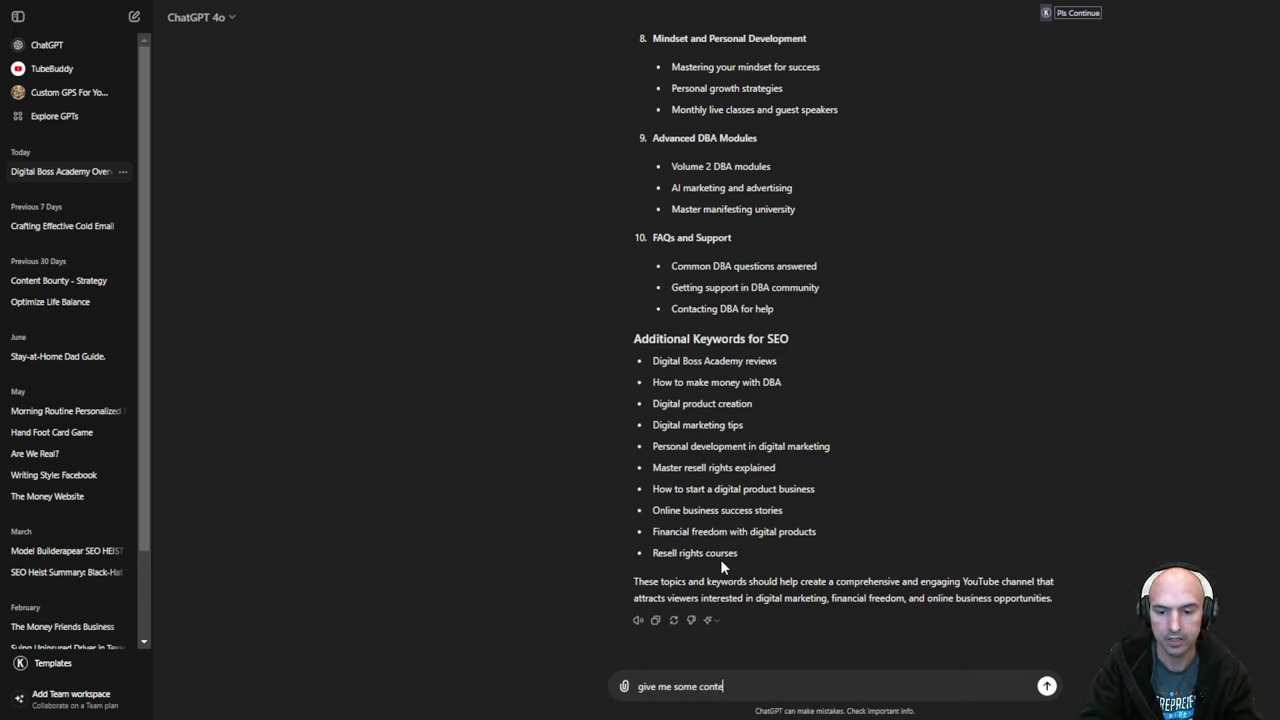
type("nt to make this we")
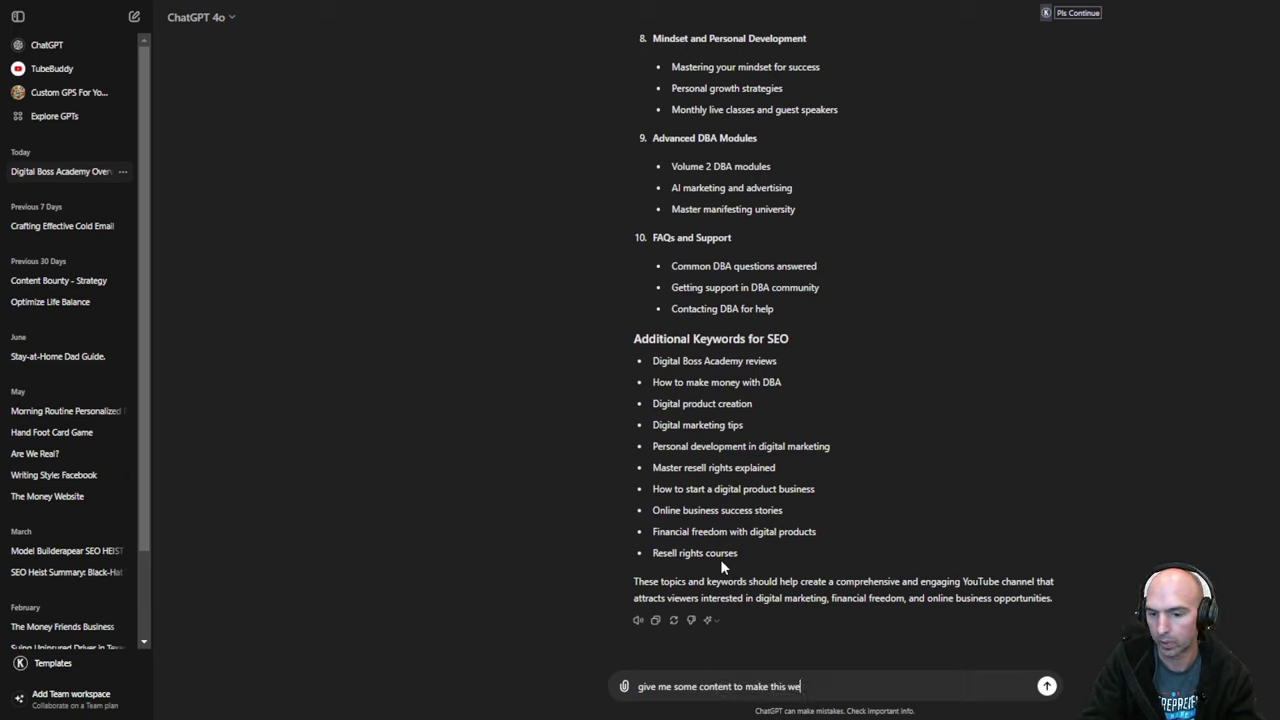
type("ek for a c")
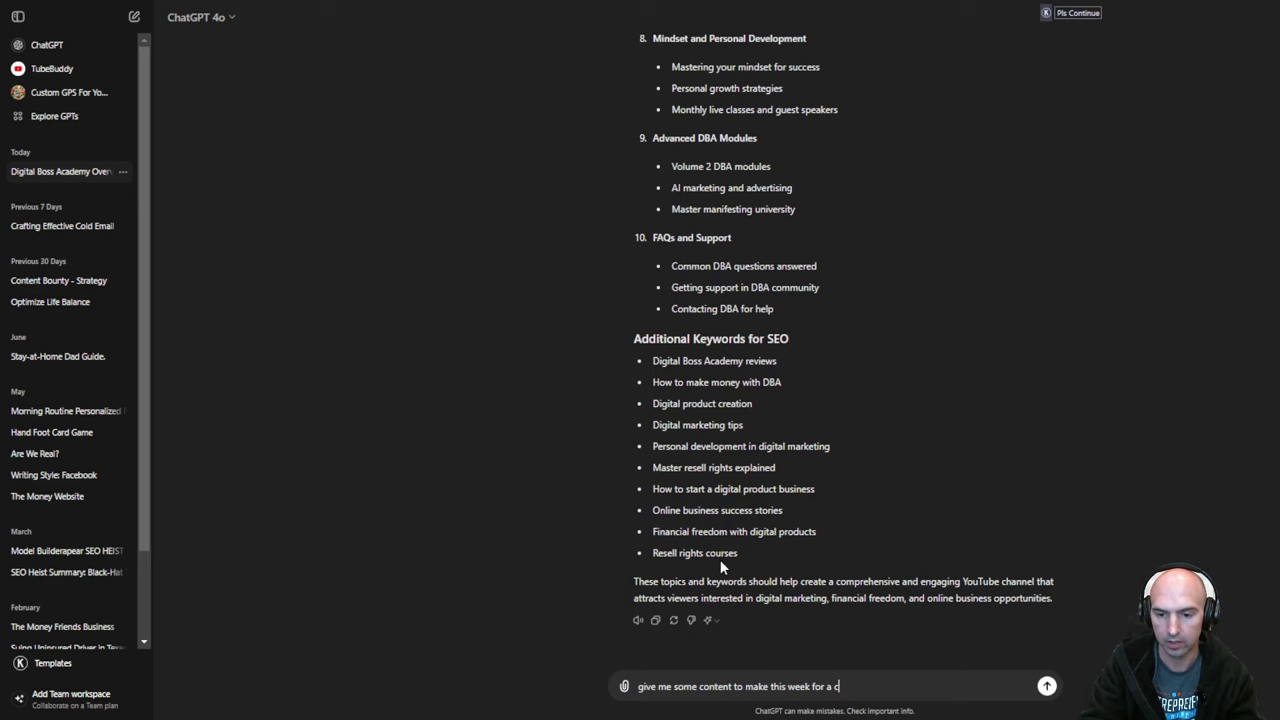
type("ontent calendar")
key("Return")
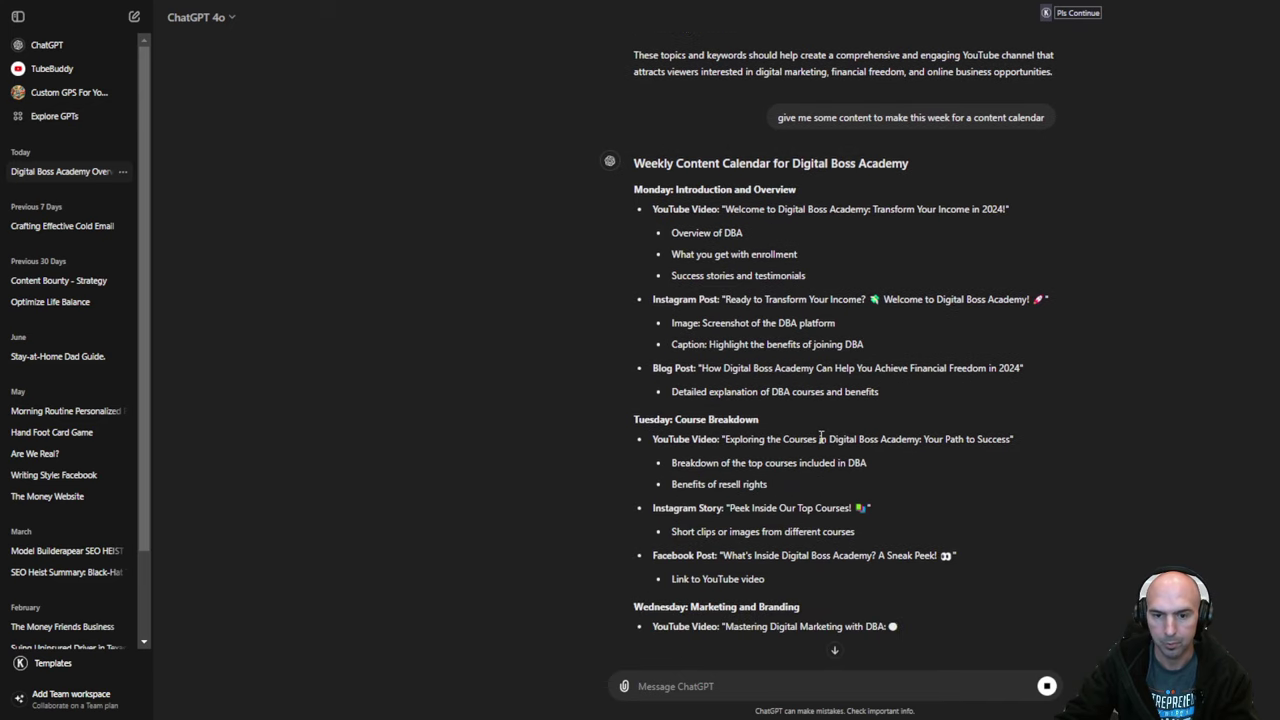
left_click(1044, 685)
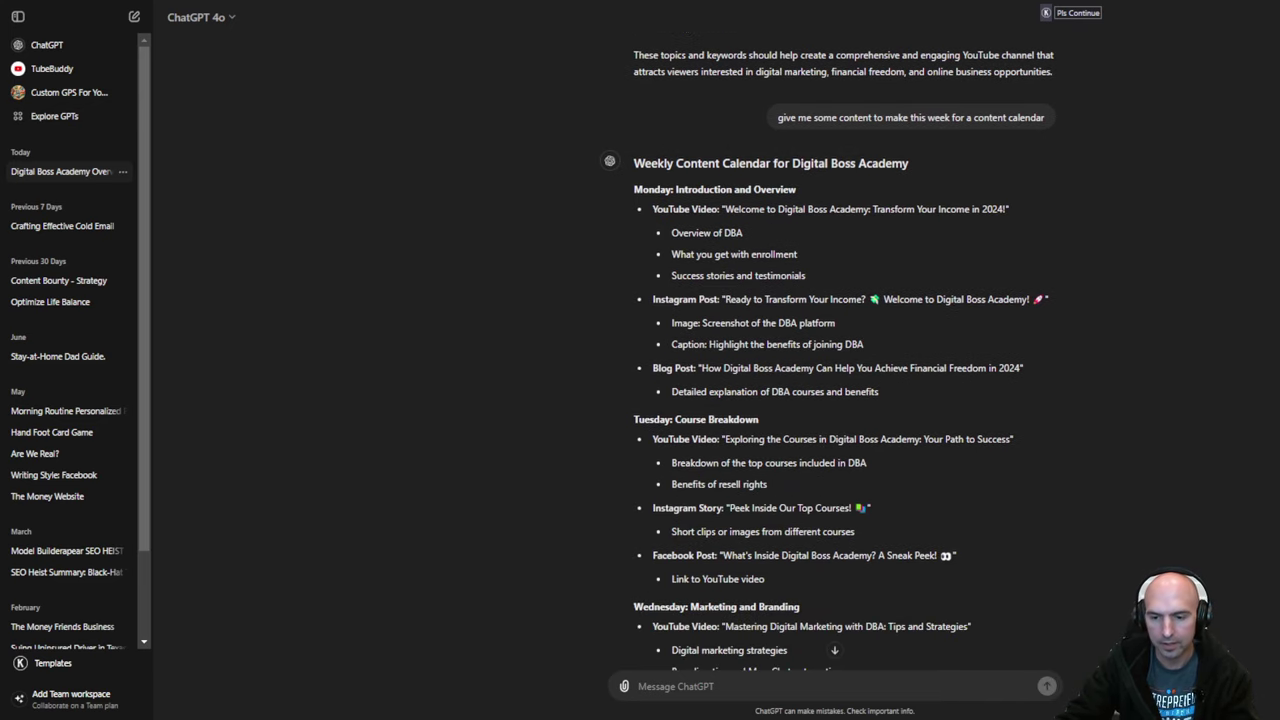